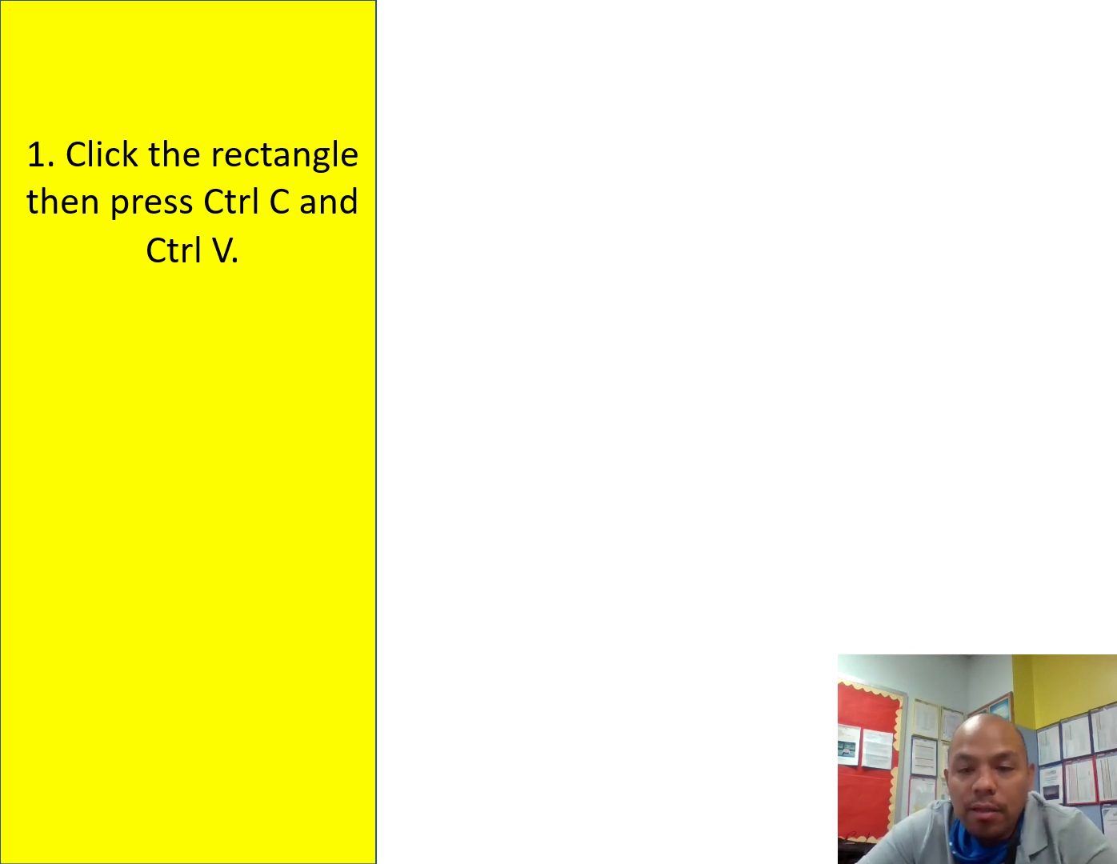
- Reveal the dark green rectangle with its step 2 text, then the red rectangle with step 3
{"action": "key", "text": "space"}
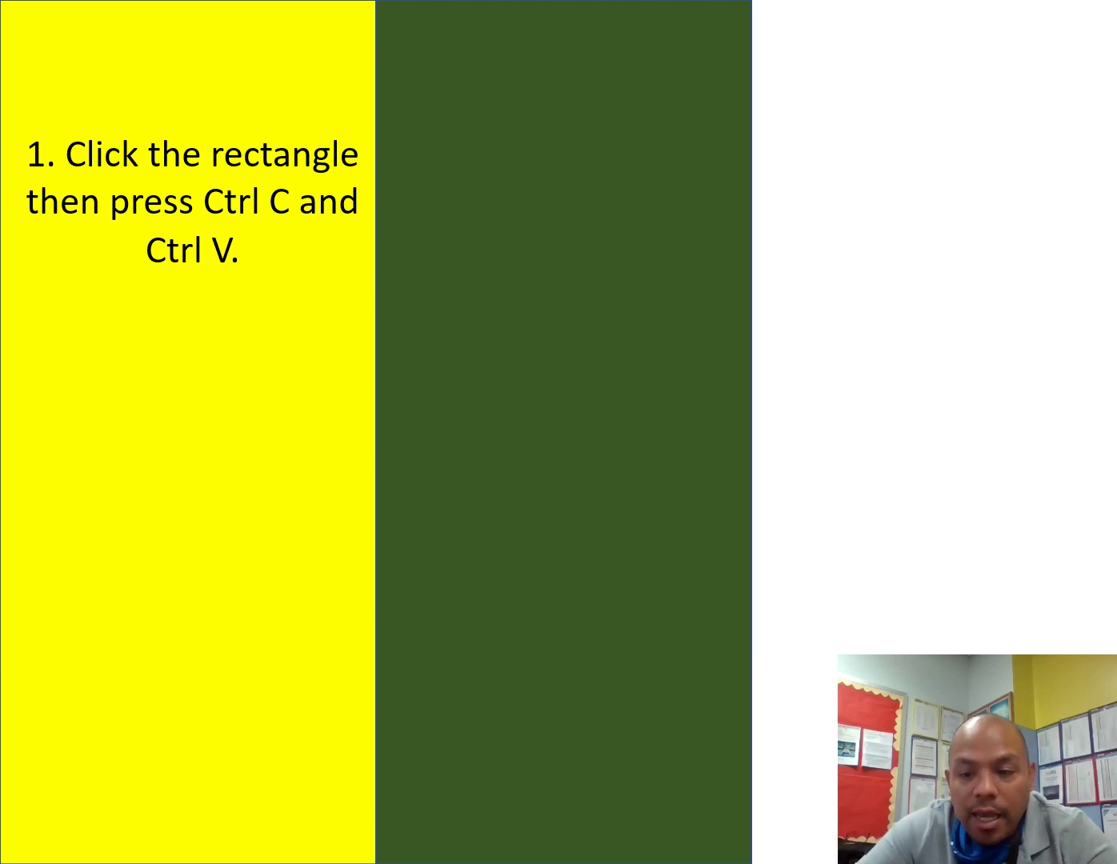
{"action": "key", "text": "space"}
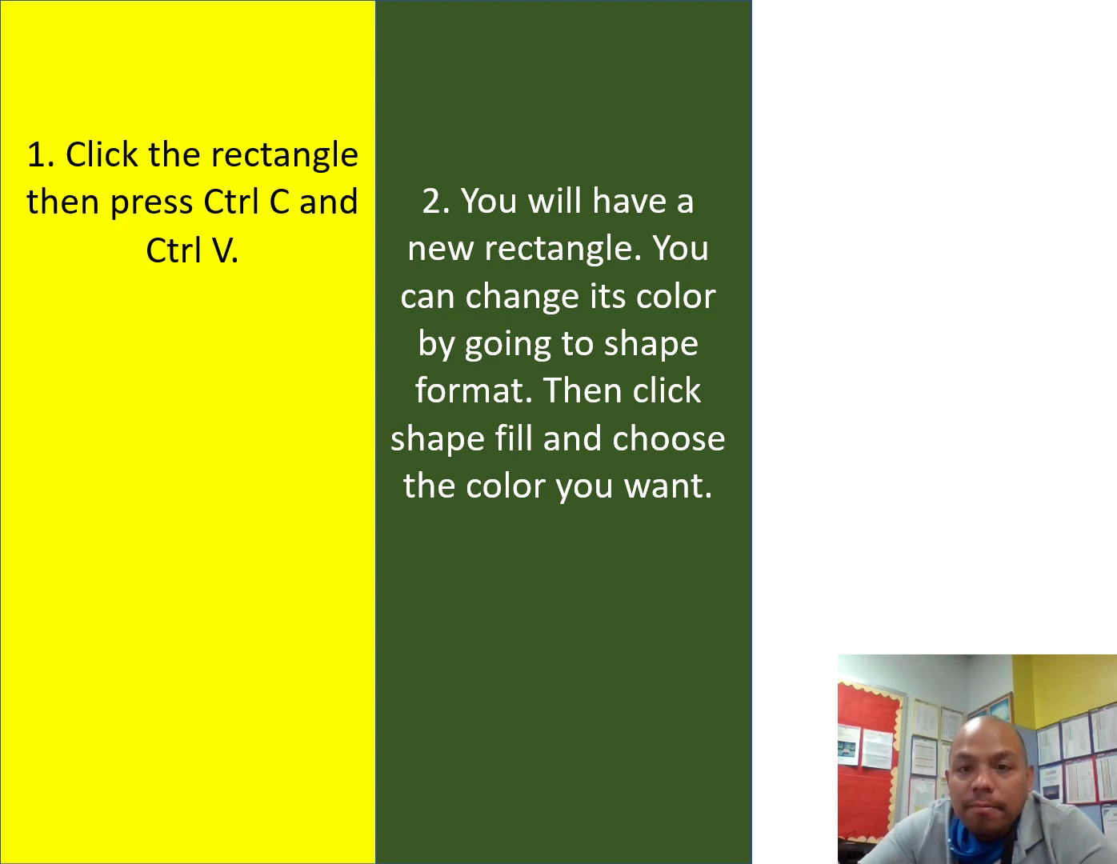
{"action": "key", "text": "space"}
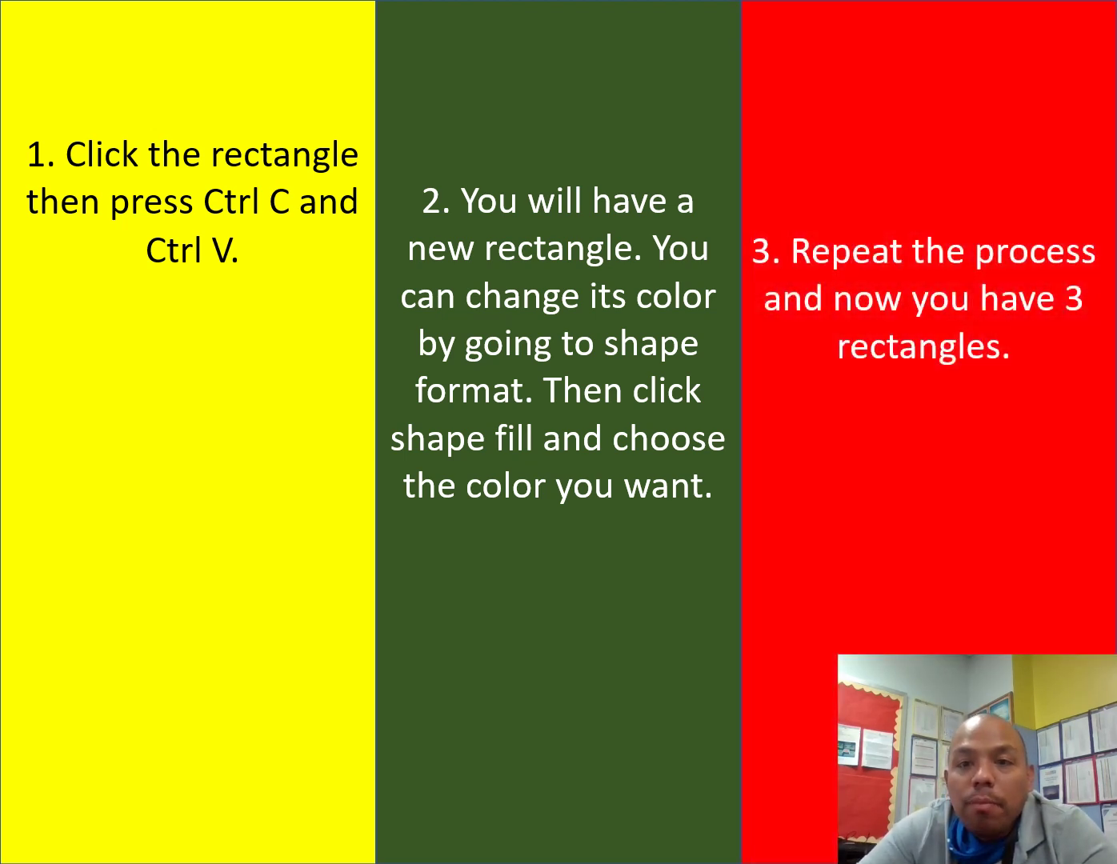